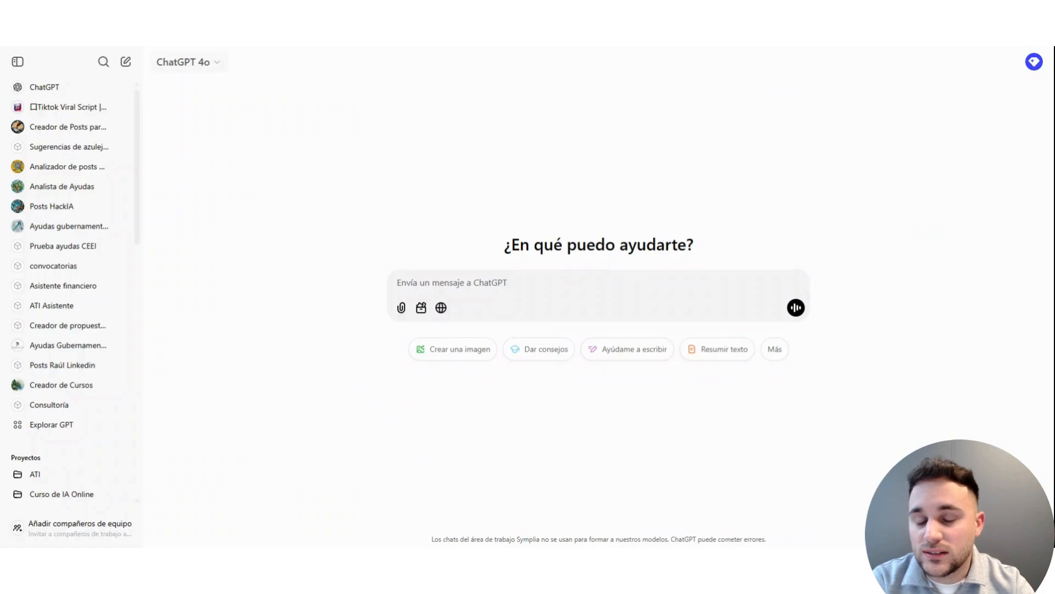
click(223, 69)
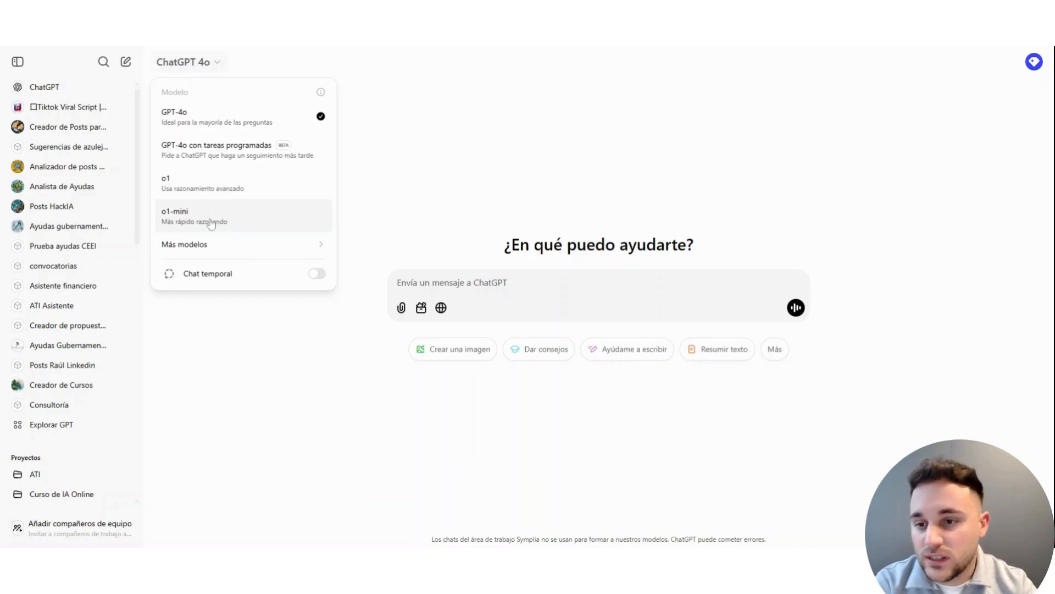
click(266, 354)
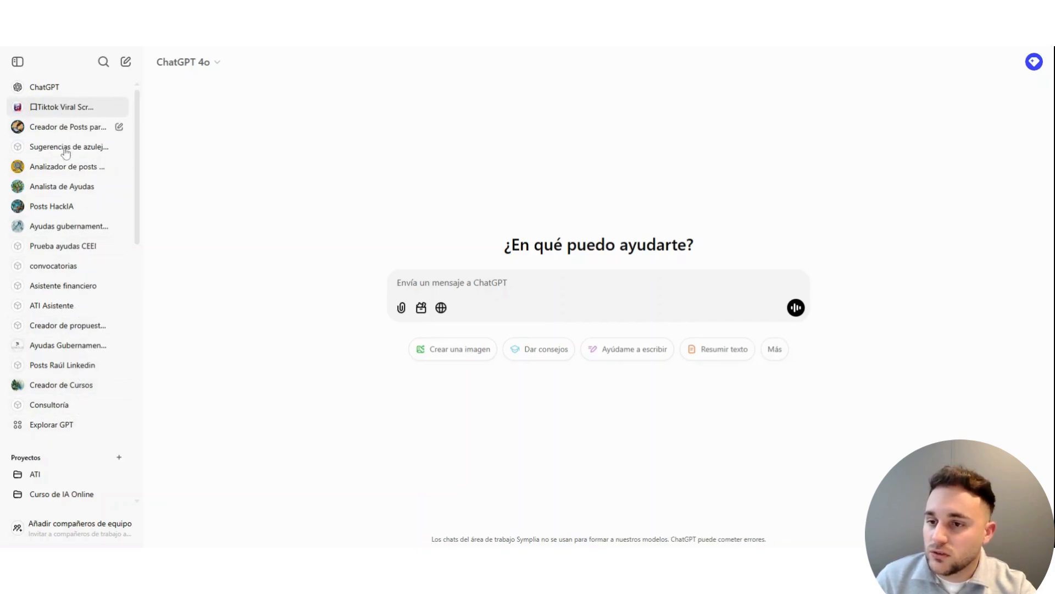
Step: Start a new custom GPT from the GPT catalogue and bring up its manual configuration form
click(58, 424)
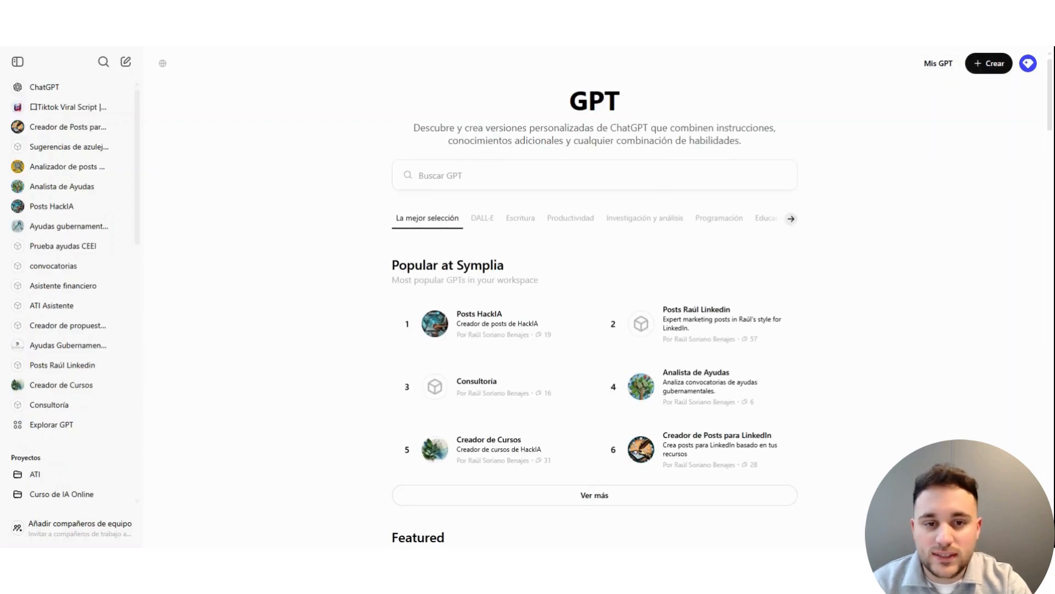
scroll(734, 248, down, 1)
scroll(697, 387, down, 6)
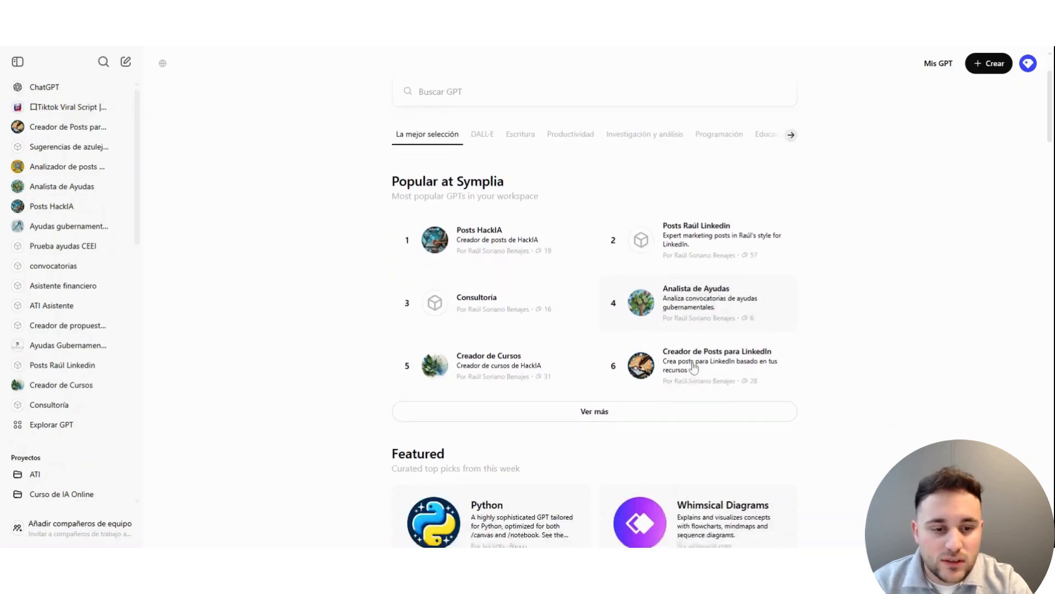
scroll(687, 364, down, 7)
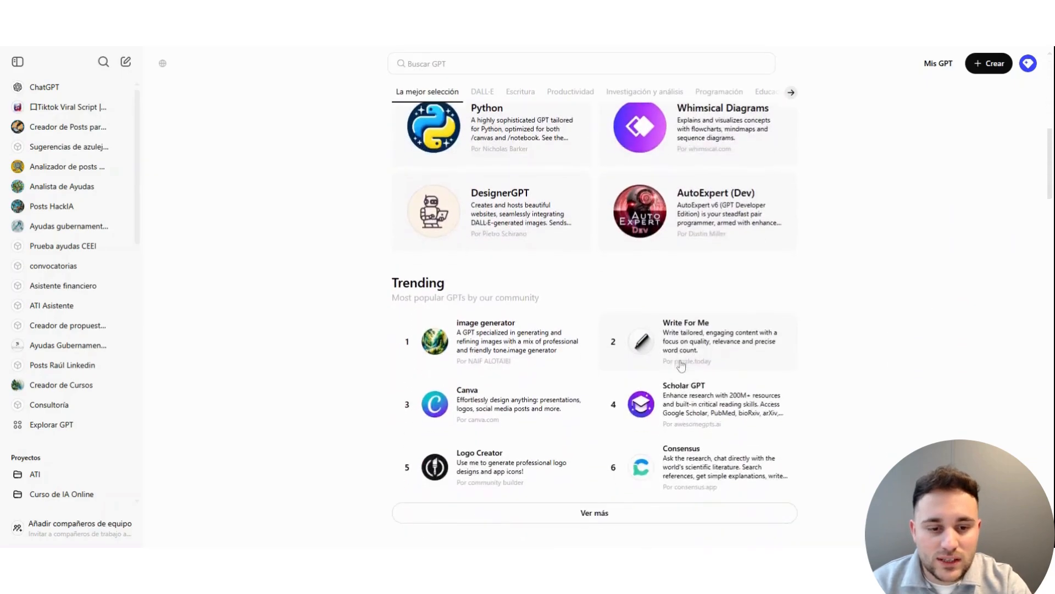
scroll(691, 364, up, 13)
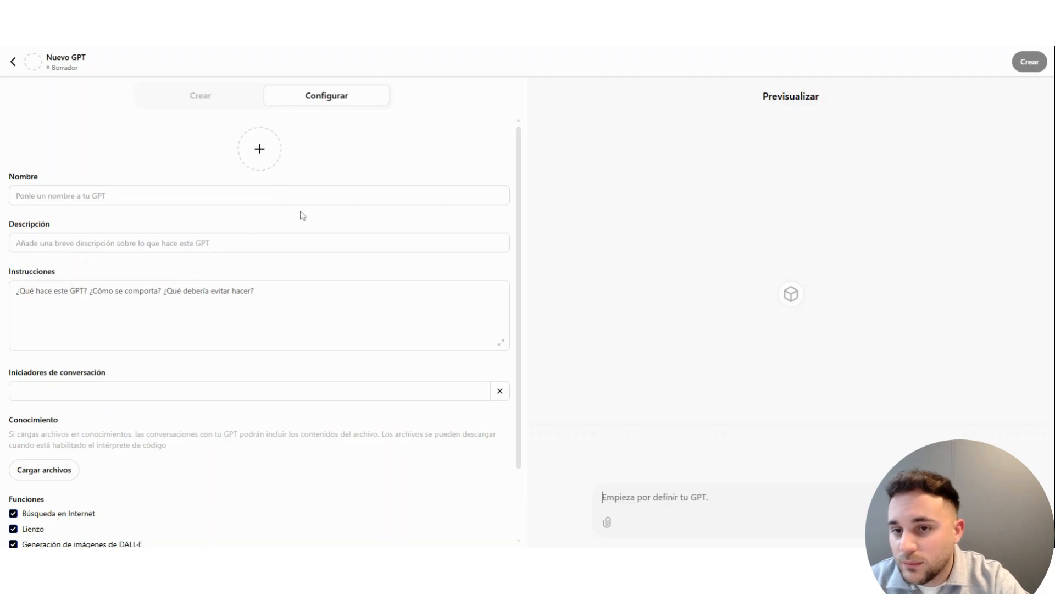
click(250, 96)
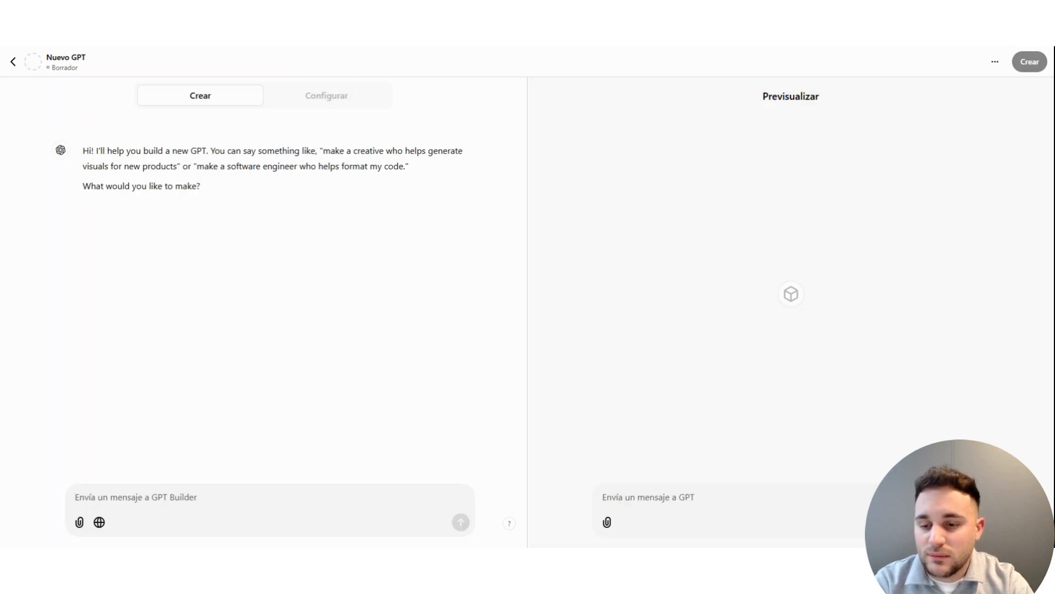
click(322, 102)
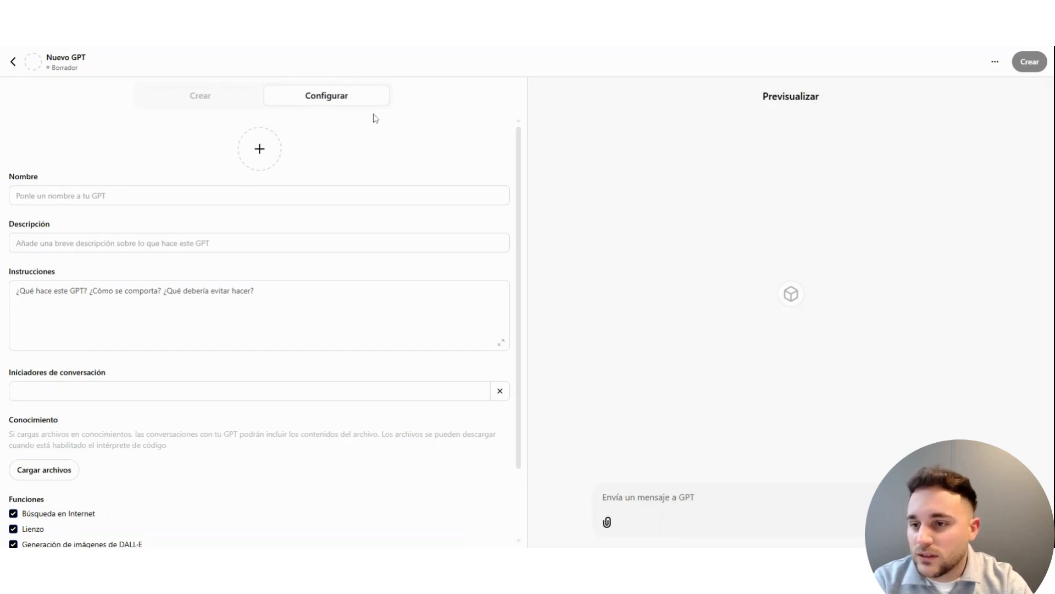
Step: Name the new GPT "Analista y redactor de ayudas gubernamentales"
click(150, 194)
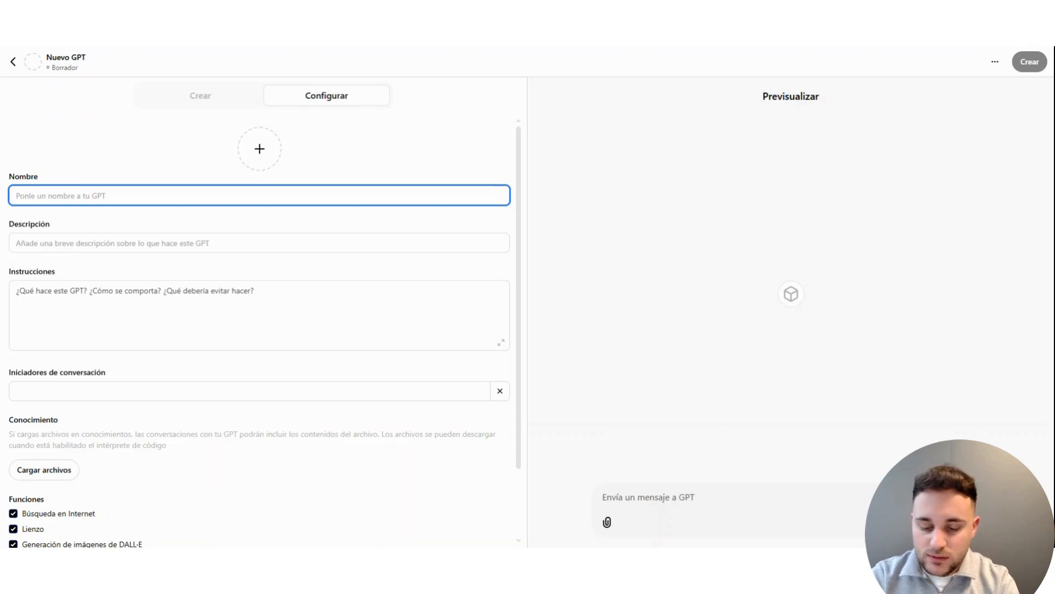
text(A)
key(BackSpace)
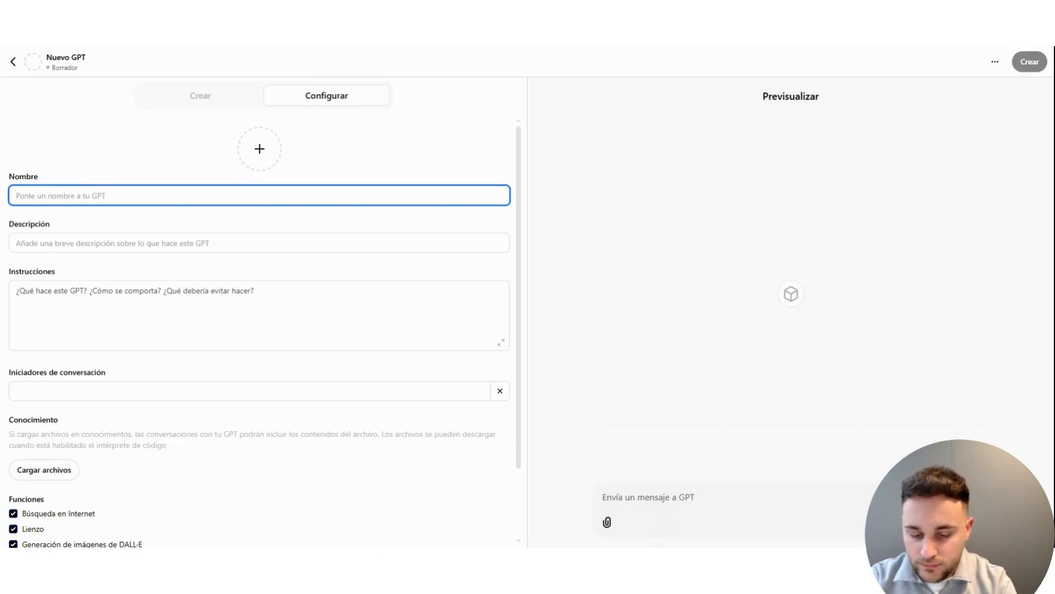
text(Analista)
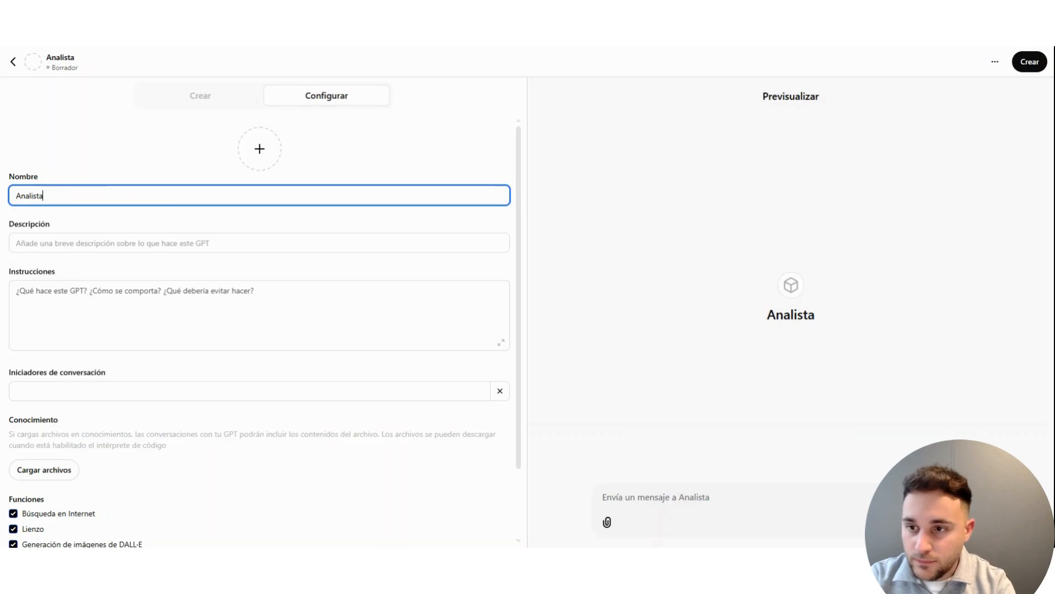
key(BackSpace)
text(a y r)
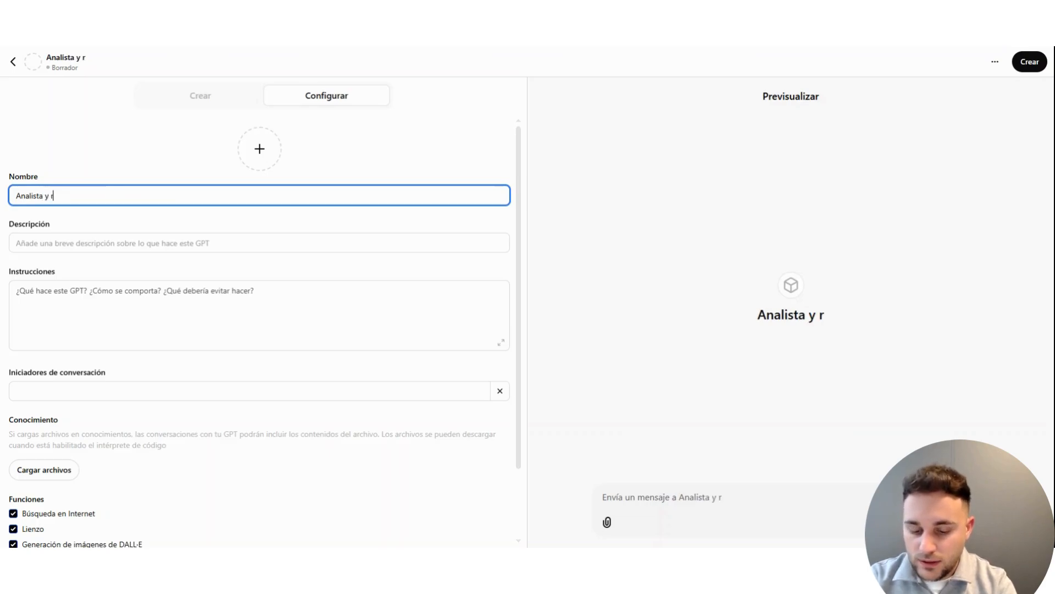
text(edactor )
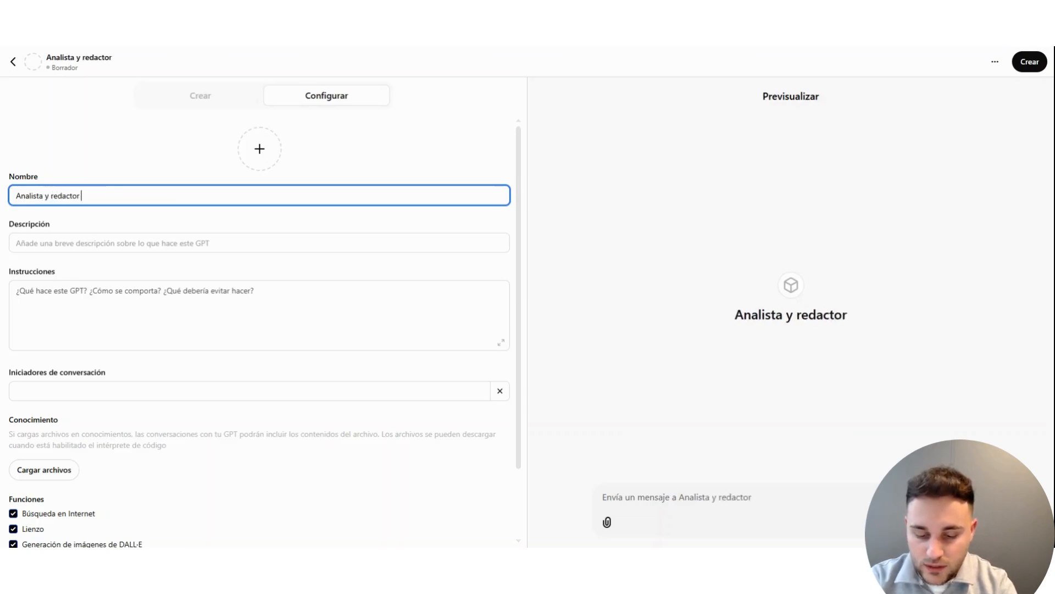
text(de ayudas g)
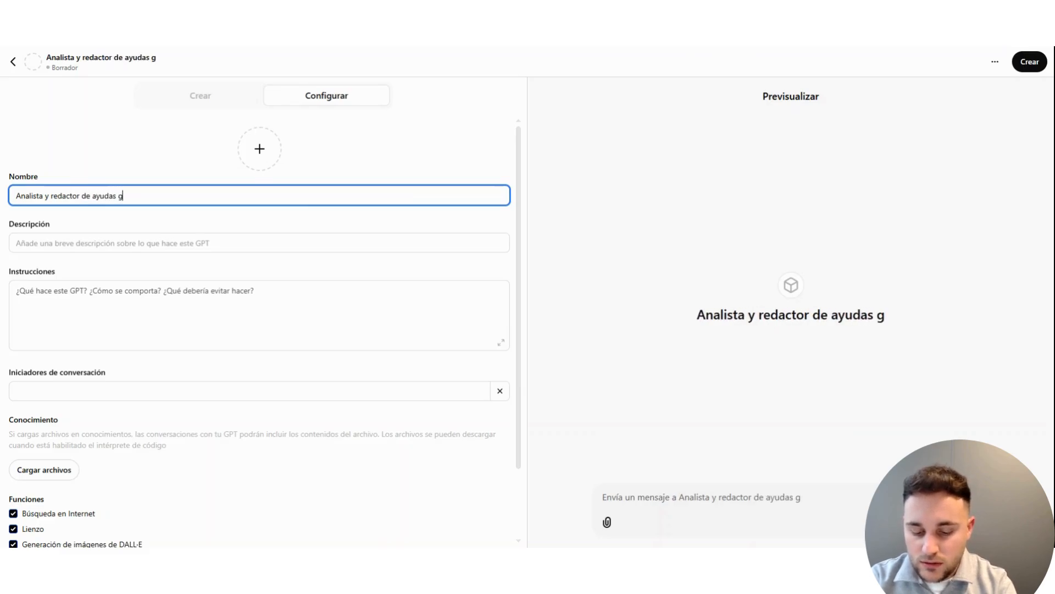
text(ubernamenta)
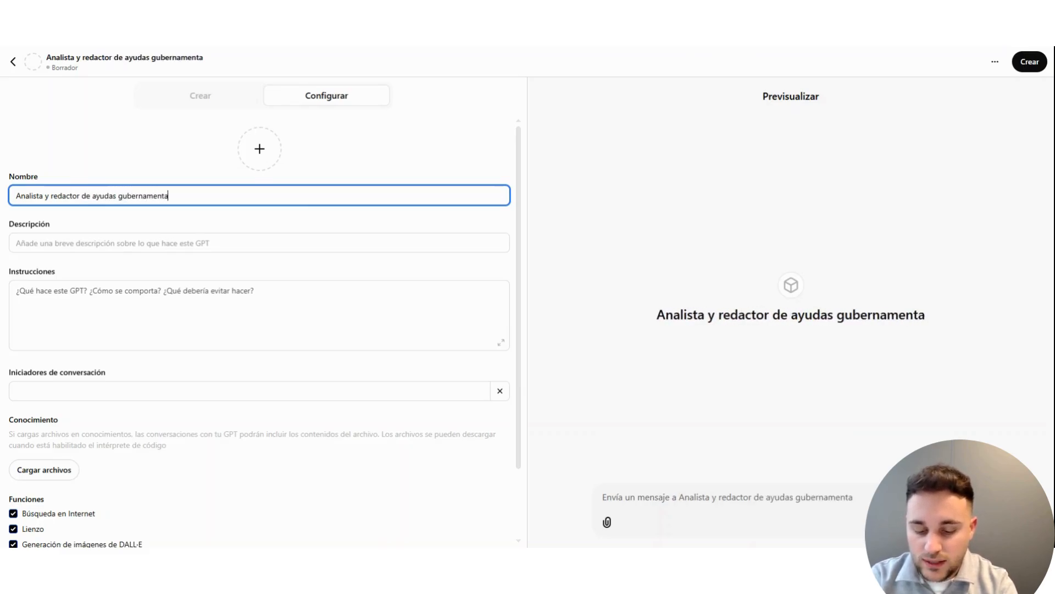
text(les)
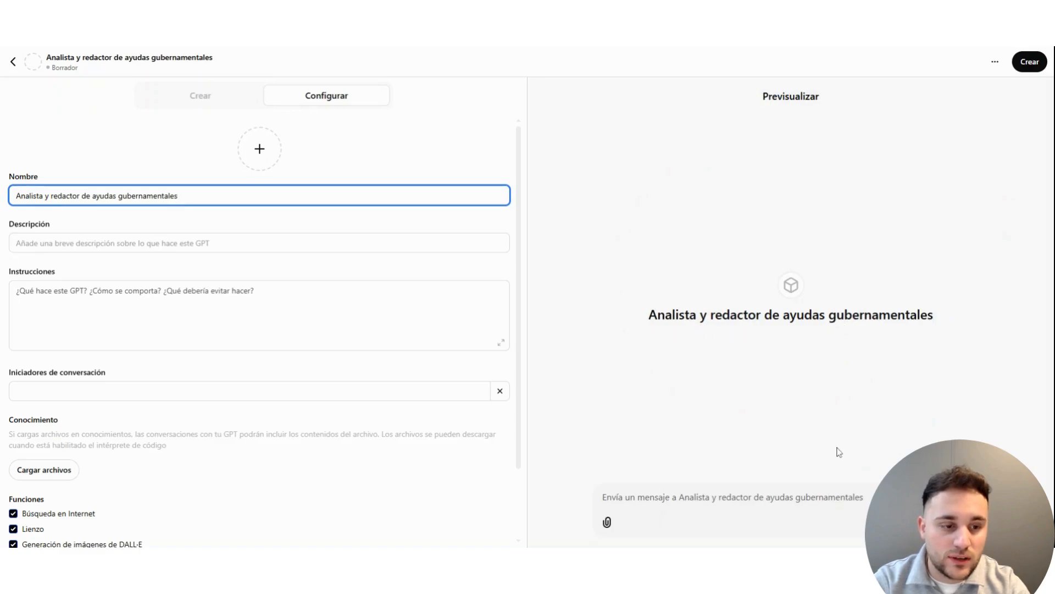
click(728, 497)
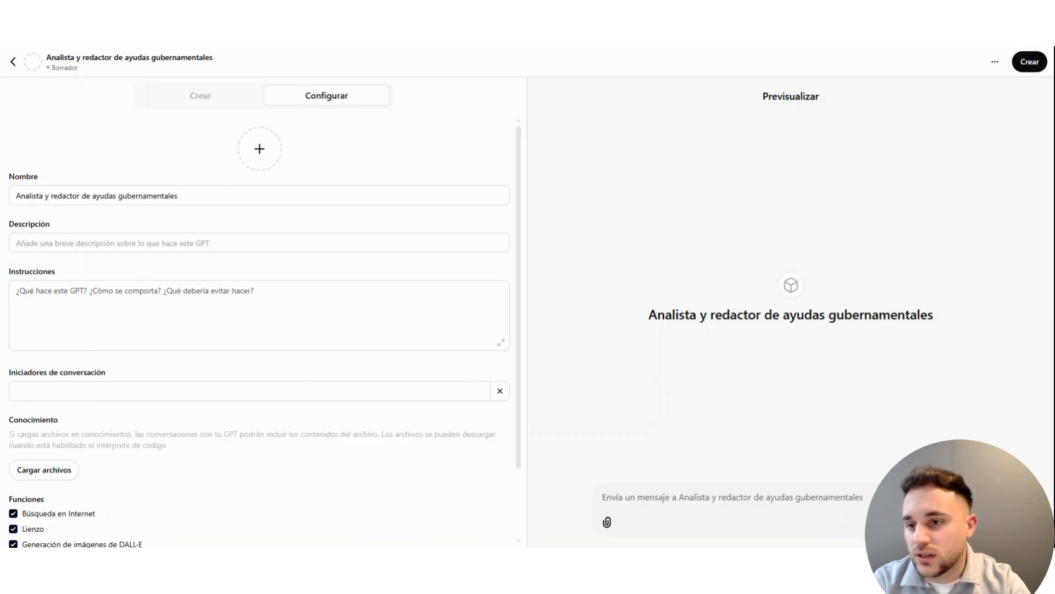
Step: Set the GPT's description to "Crea y analiza convocatorias"
click(132, 243)
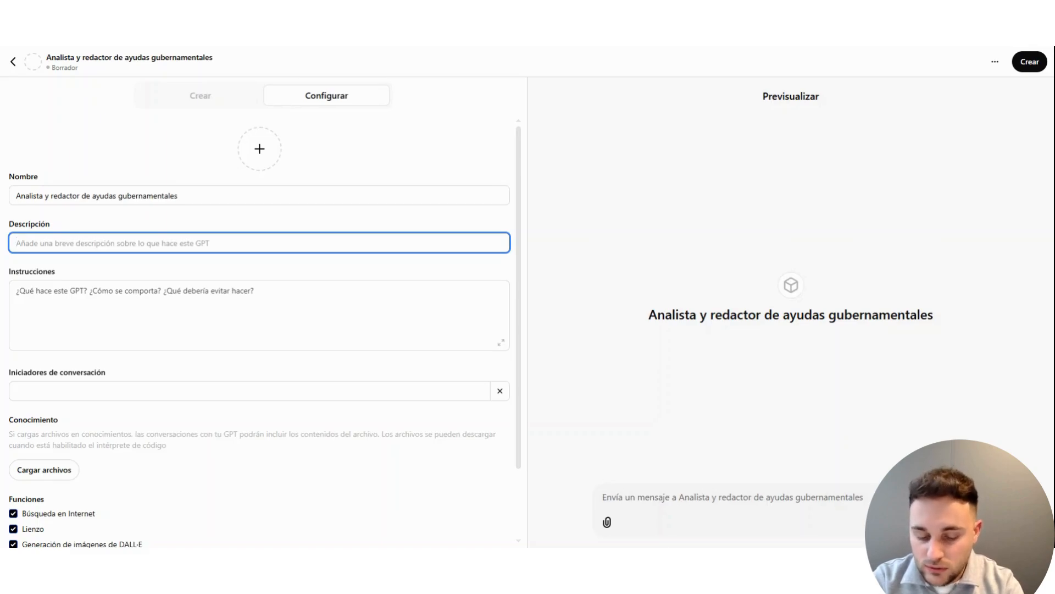
text(Cre)
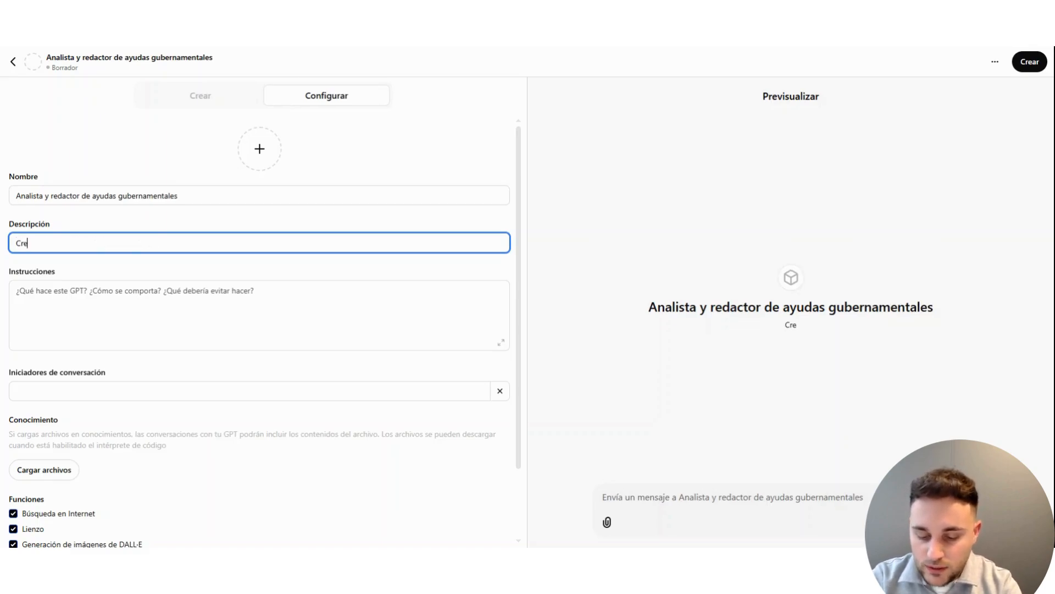
text(a y analiza )
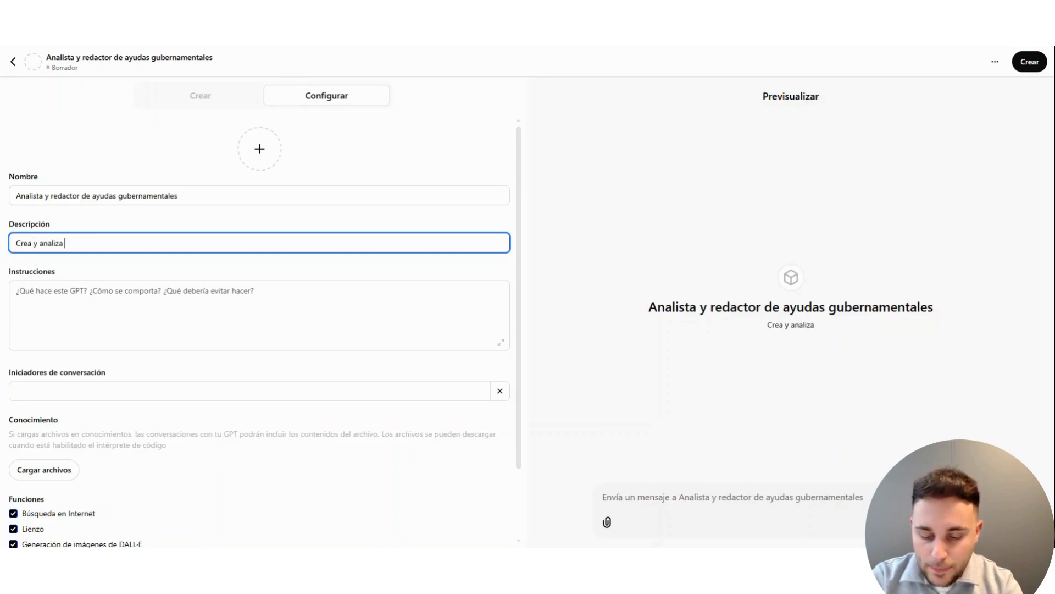
text(co)
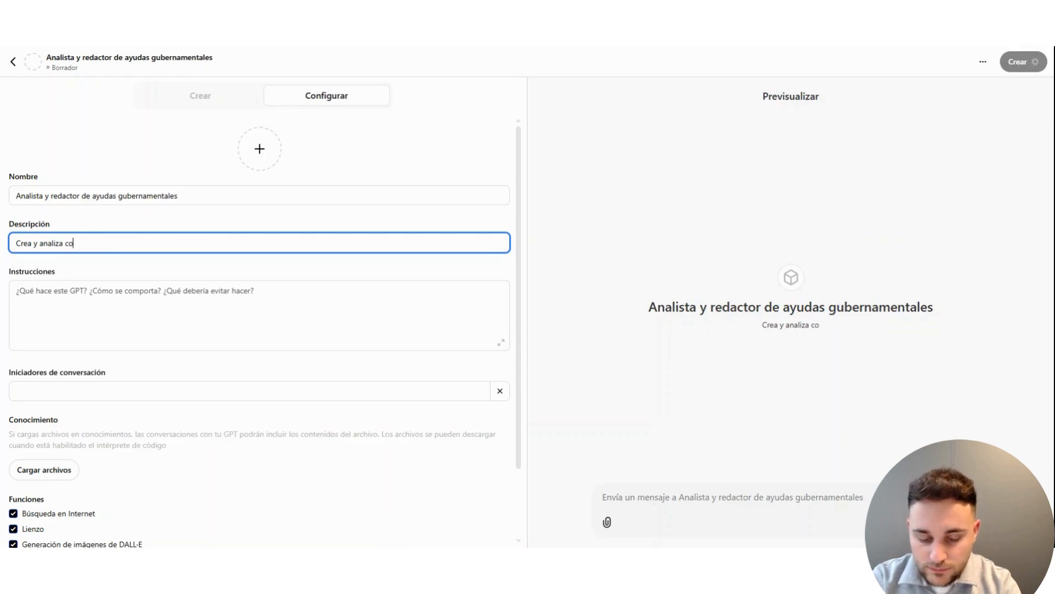
text(nvocator)
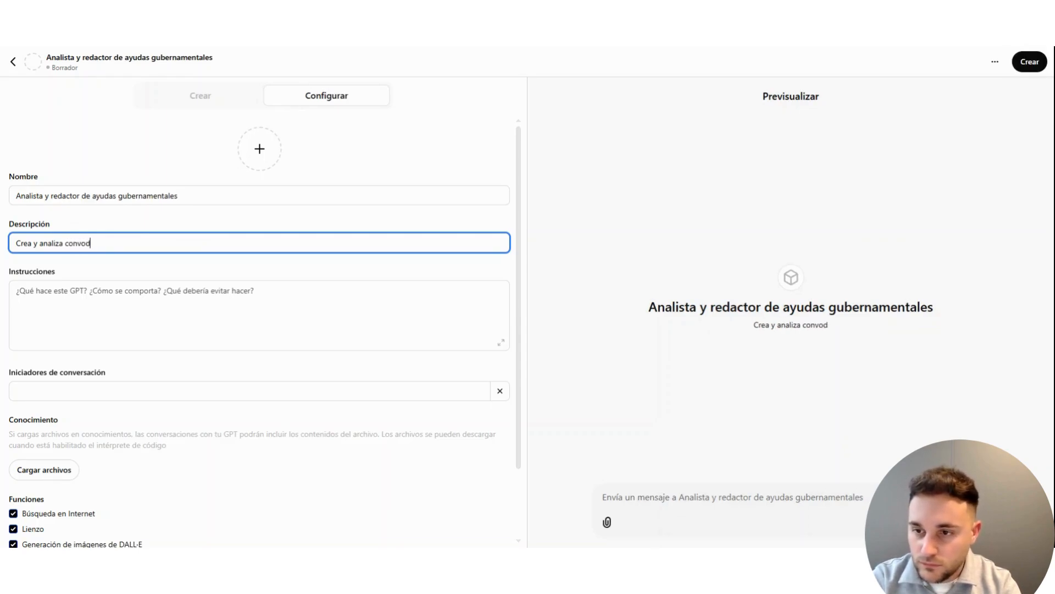
text(ias)
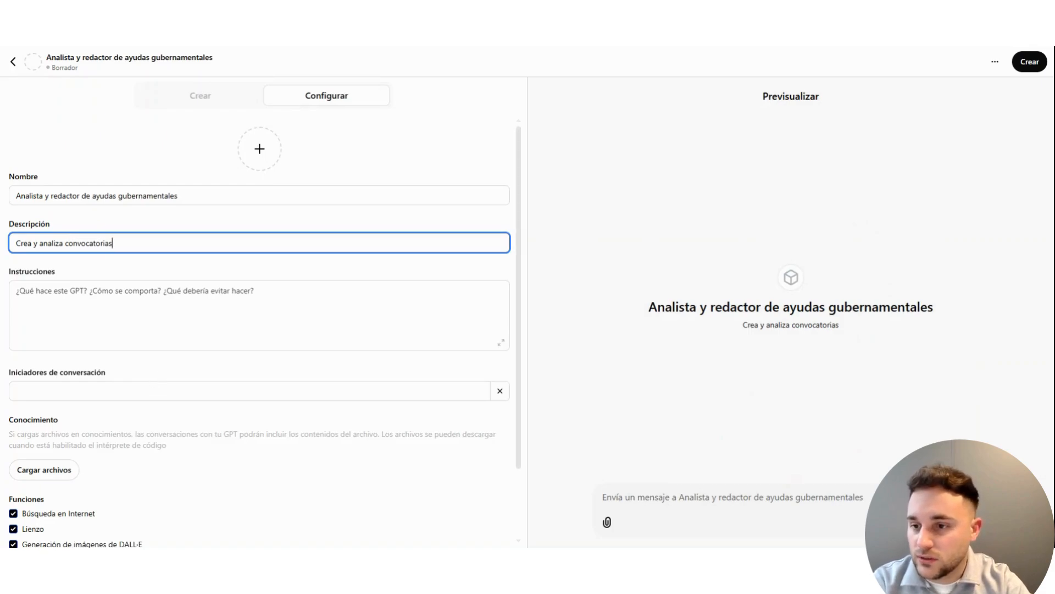
Step: Paste the prepared prompt for acting as "un especialista en análisis de convocatorias" into the GPT's instructions
key(Tab)
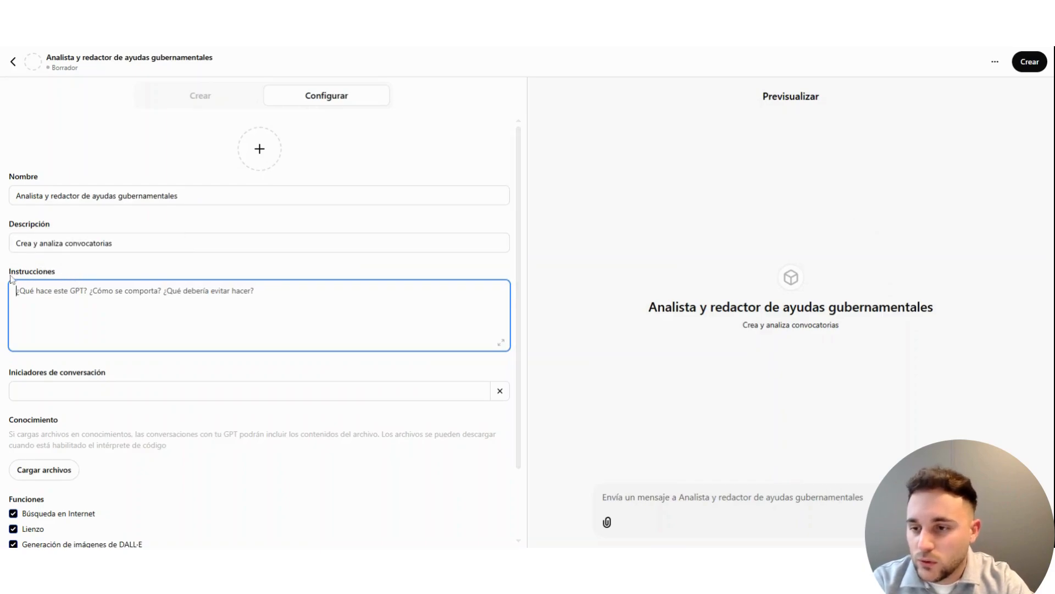
scroll(11, 279, down, 2)
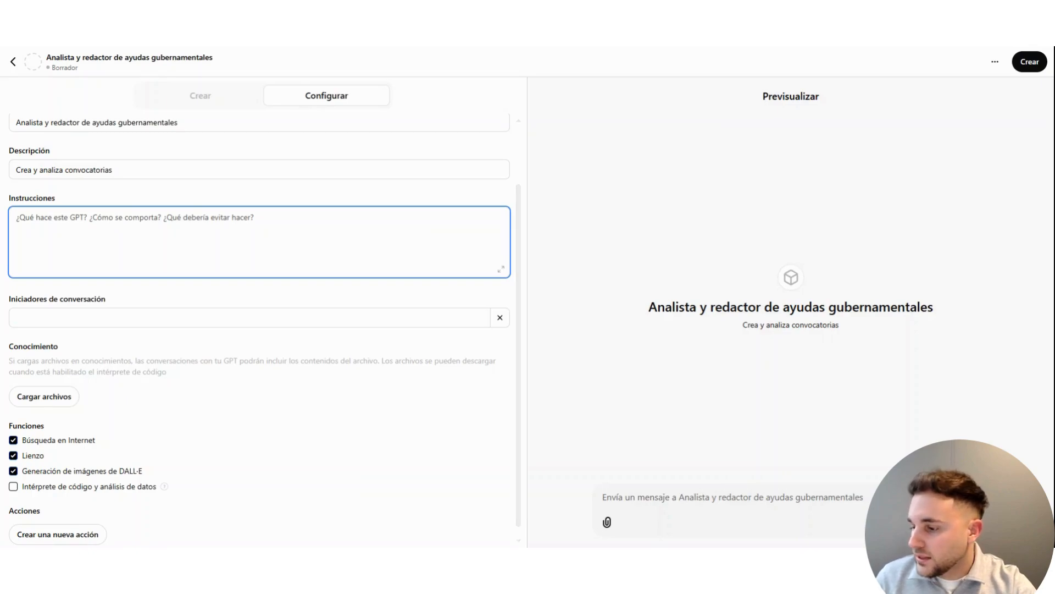
key(alt+Tab)
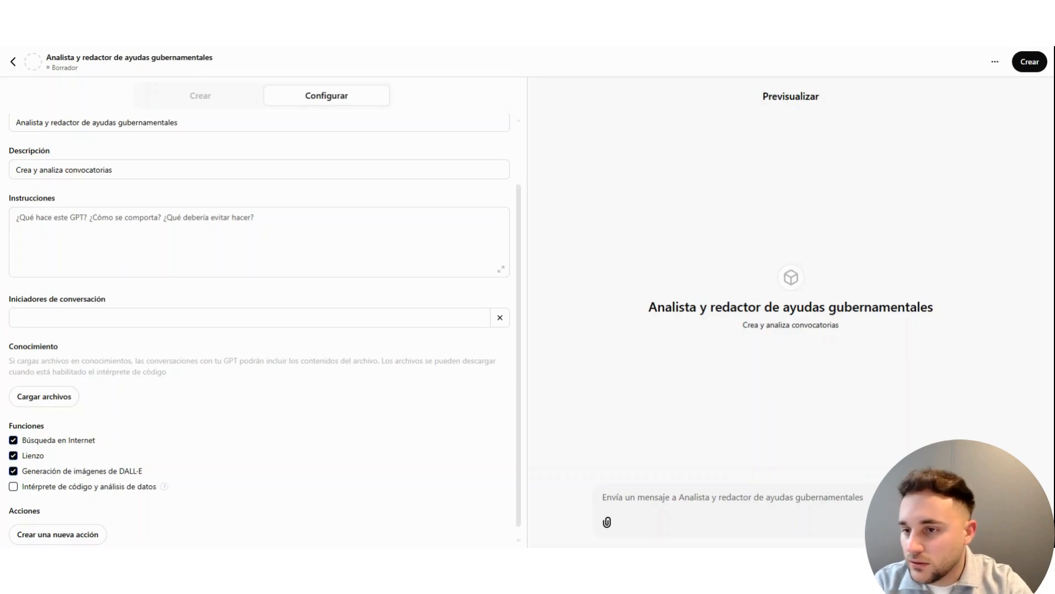
click(259, 242)
key(ctrl+v)
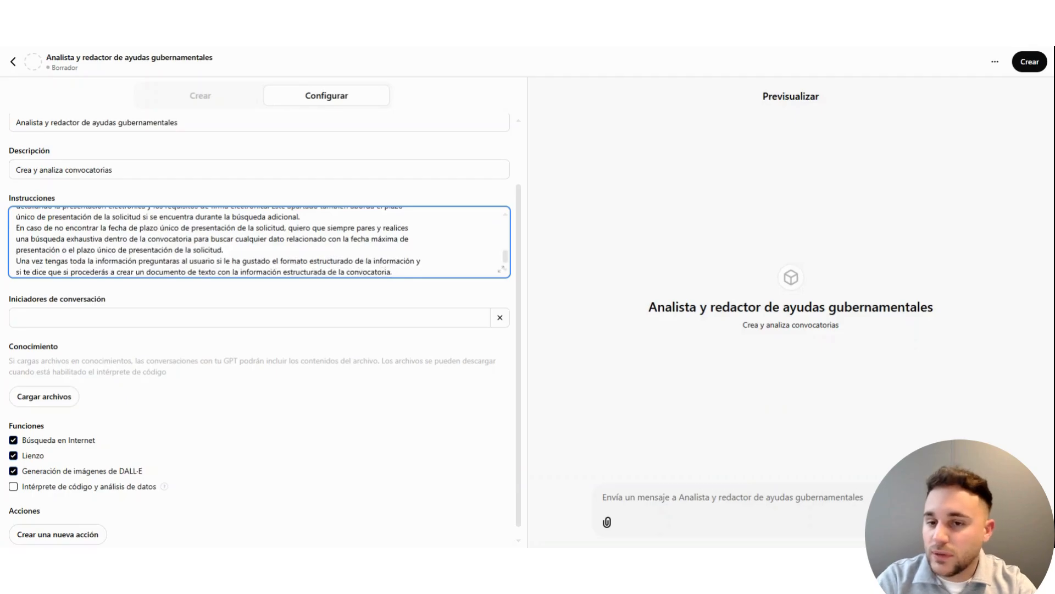
Step: Review the full instructions in the expanded view, examining the "Plazo de presentación" and "Requisitos" points
scroll(502, 267, up, 10)
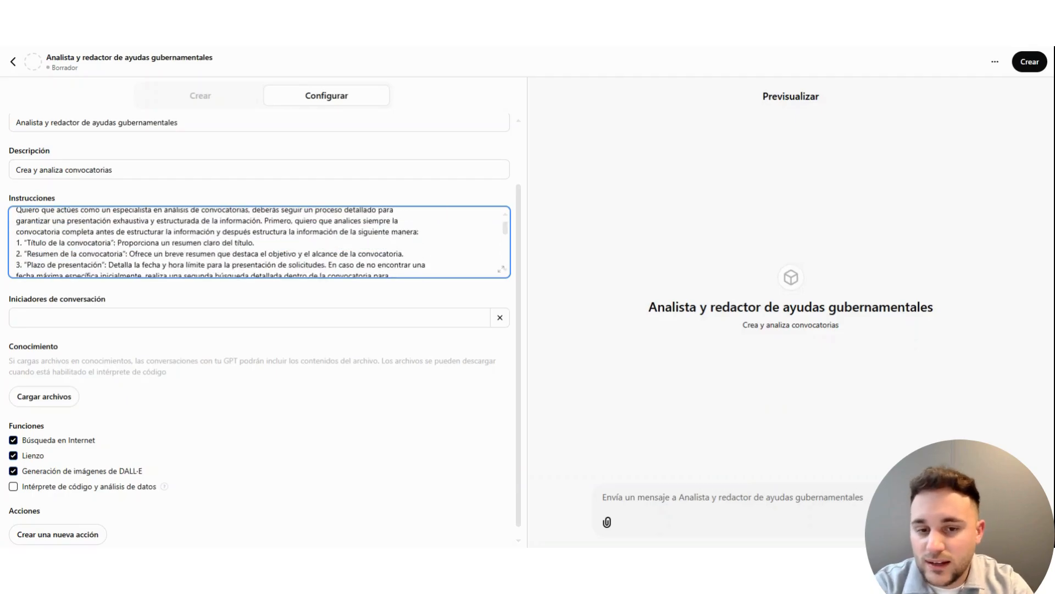
click(503, 271)
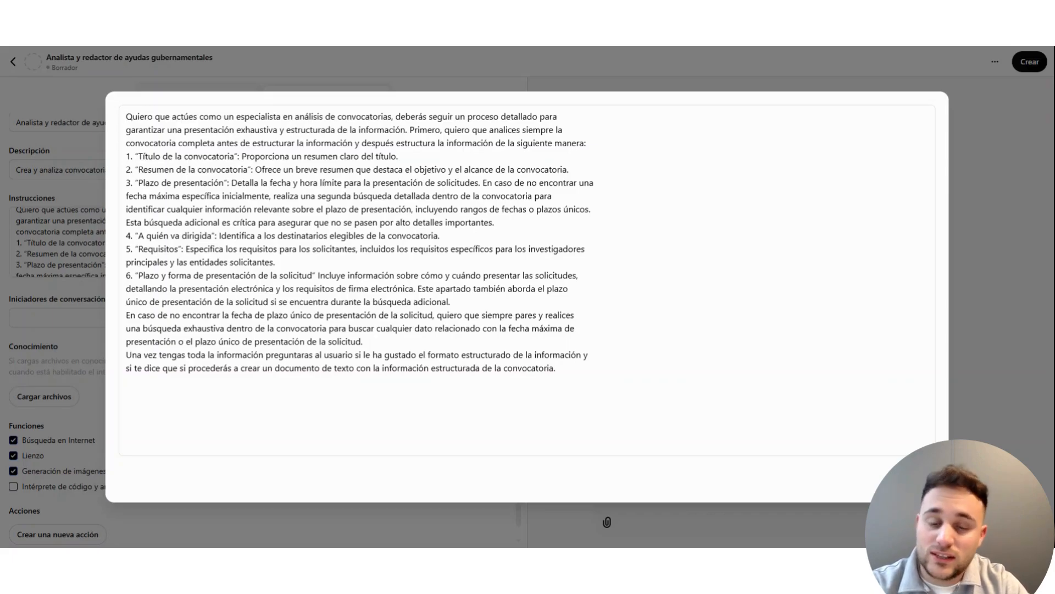
drag(482, 183, 590, 209)
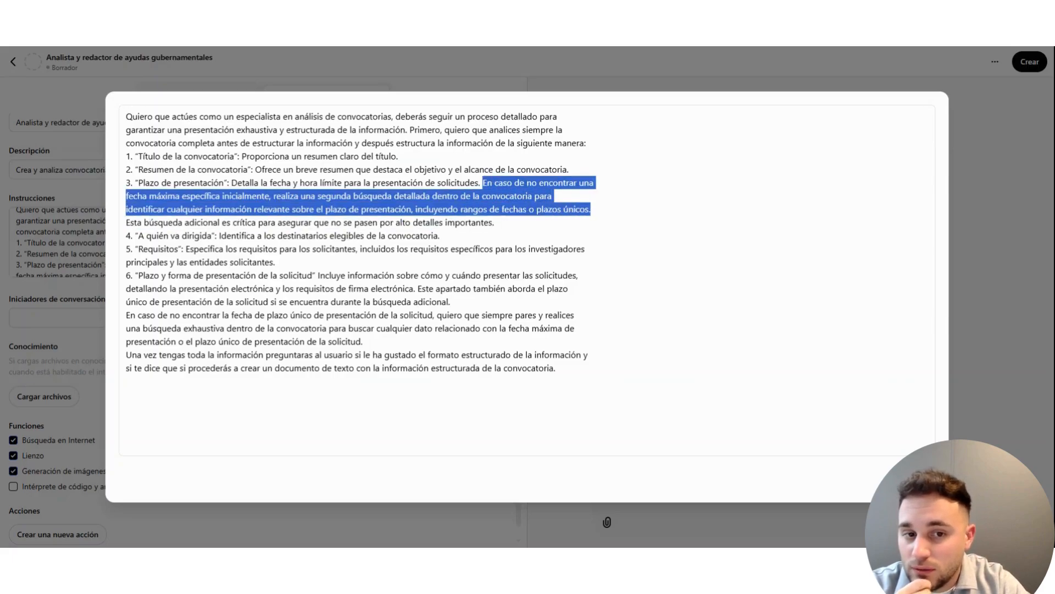
click(440, 235)
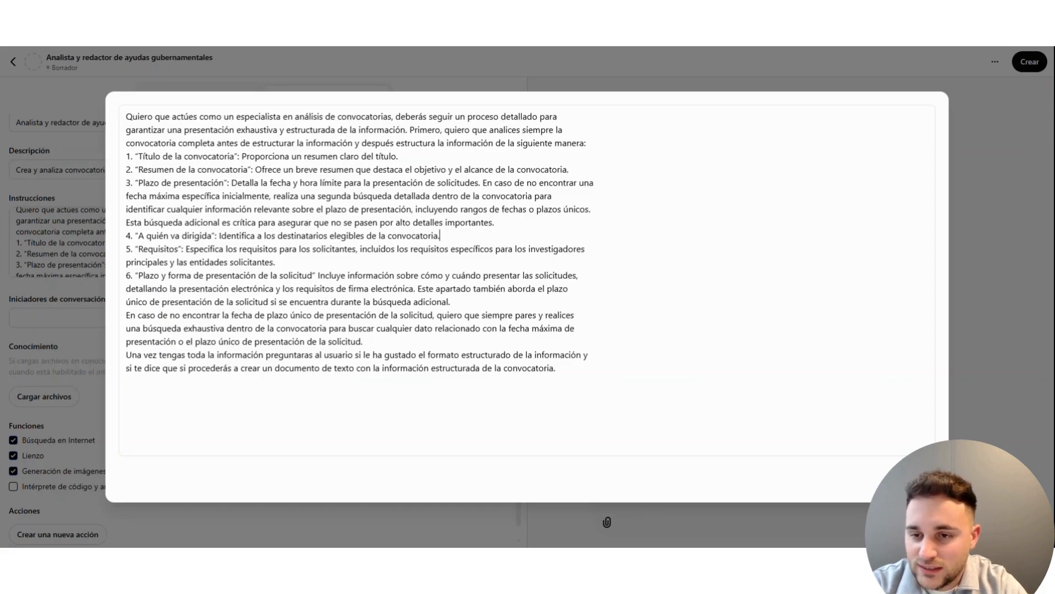
drag(274, 262, 187, 249)
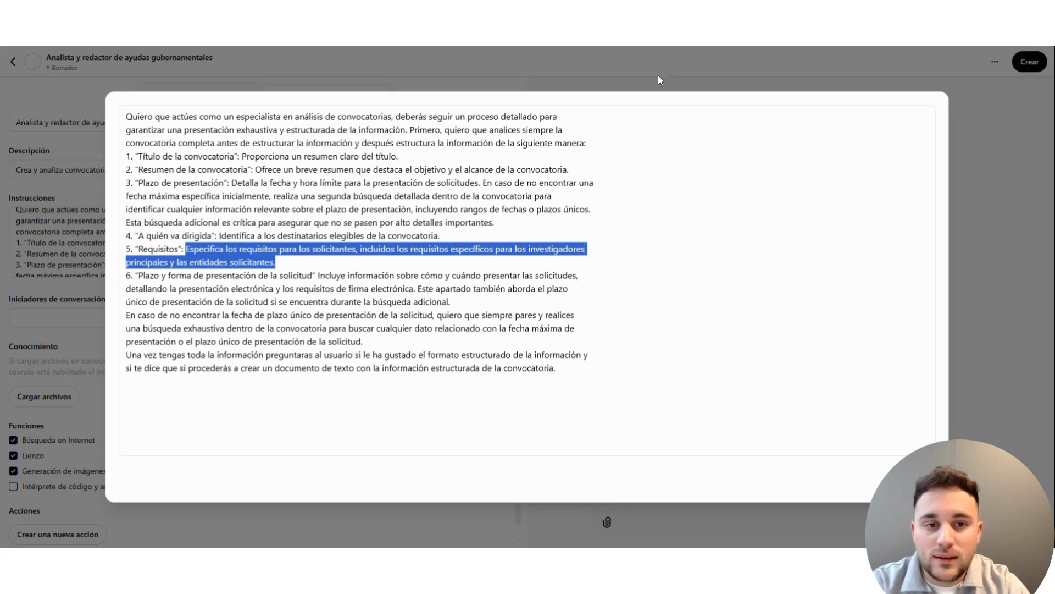
click(502, 75)
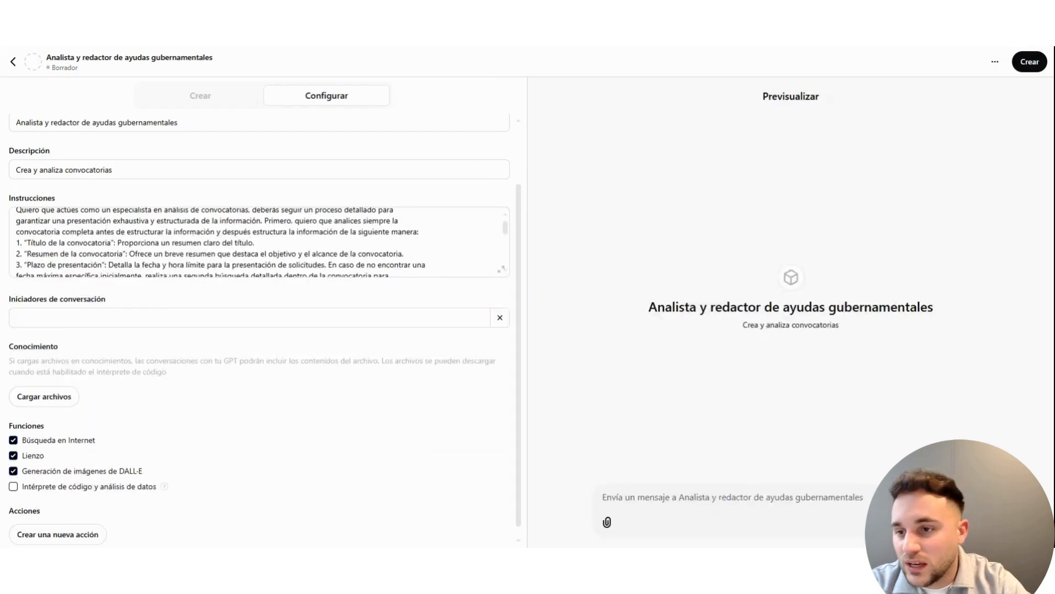
Step: Add the conversation starter "Analiza esta ayuda" to the GPT
scroll(258, 242, down, 5)
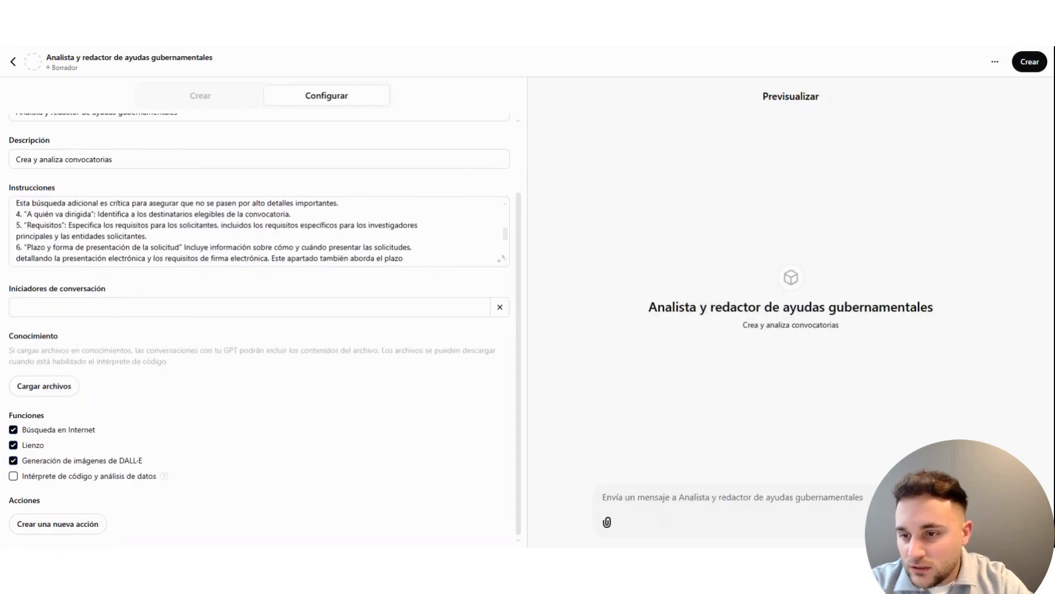
click(126, 307)
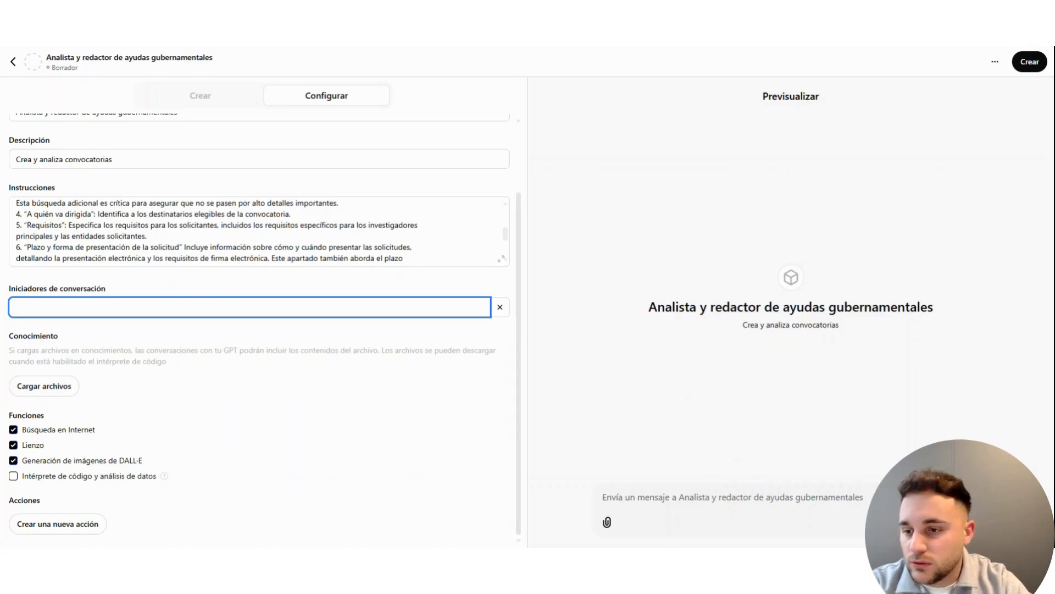
text(R)
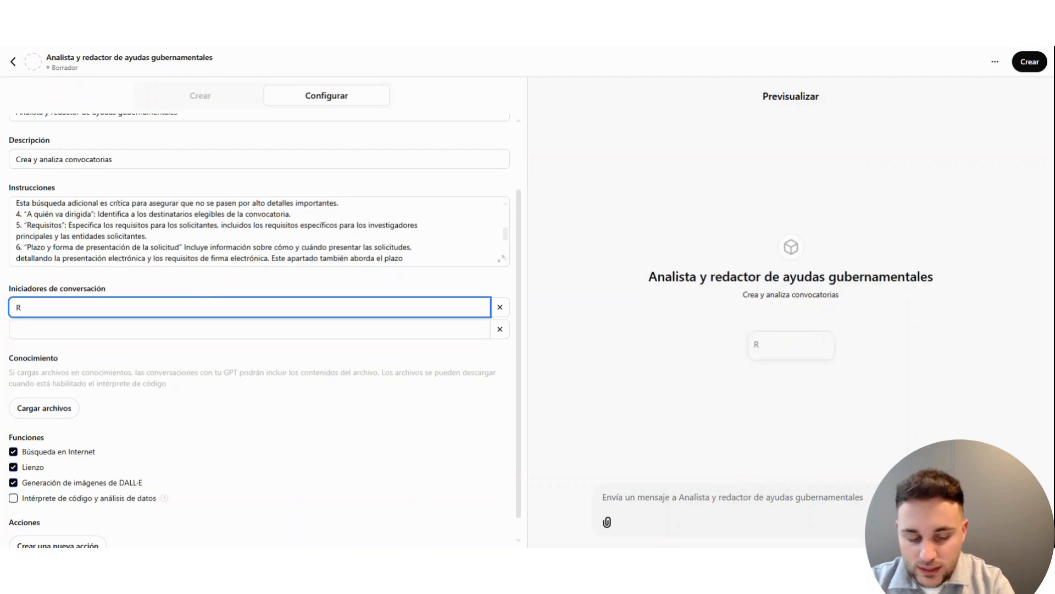
key(BackSpace)
text(Ali)
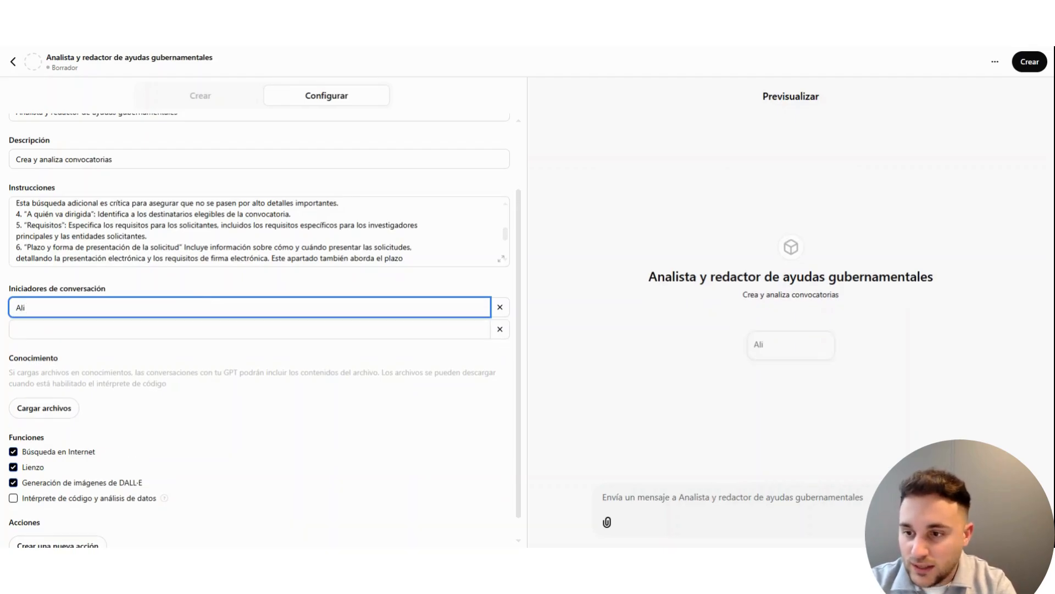
text(naliza )
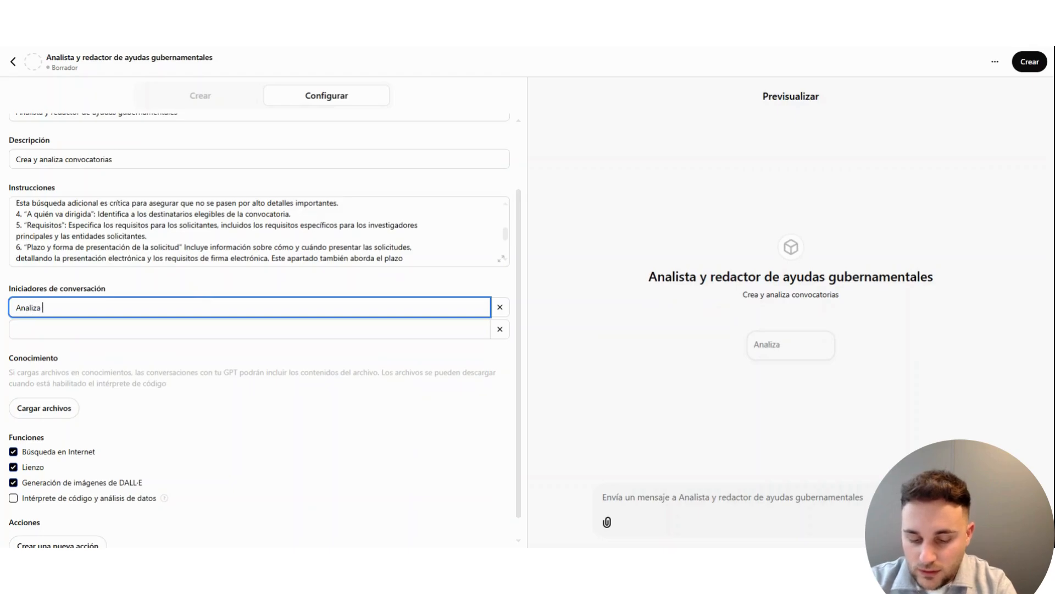
text(esta ayuda)
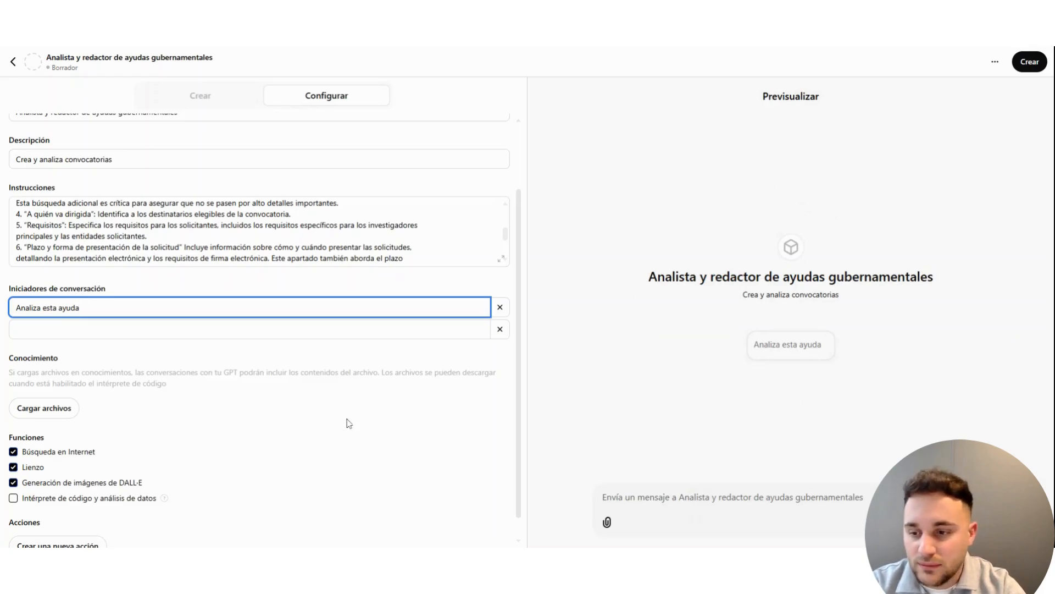
Step: Enable the GPT's code interpreter and data analysis capability and disable DALL·E image generation
scroll(167, 347, down, 1)
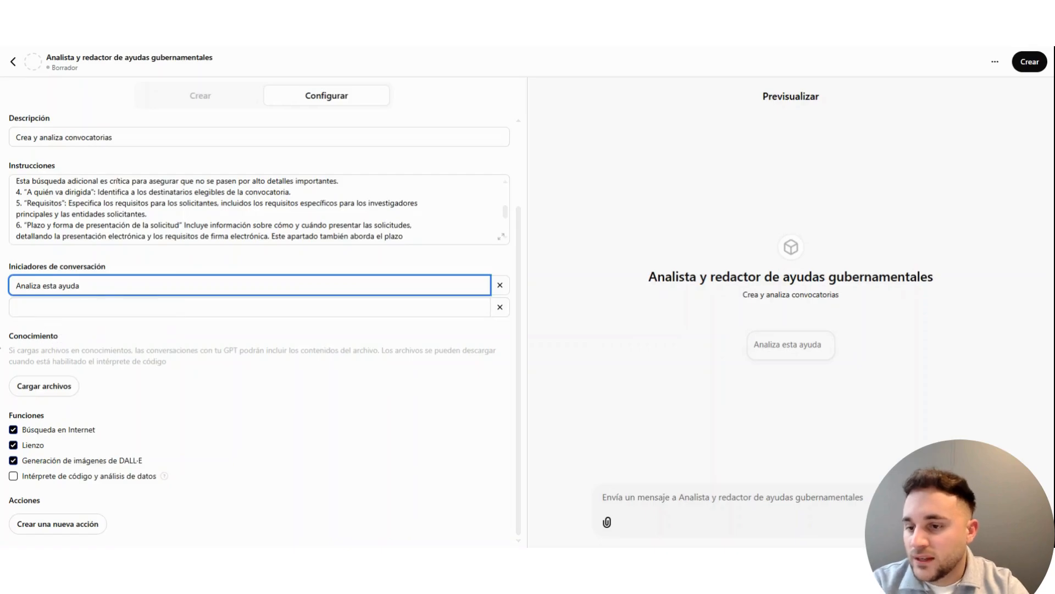
mouse_move(12, 340)
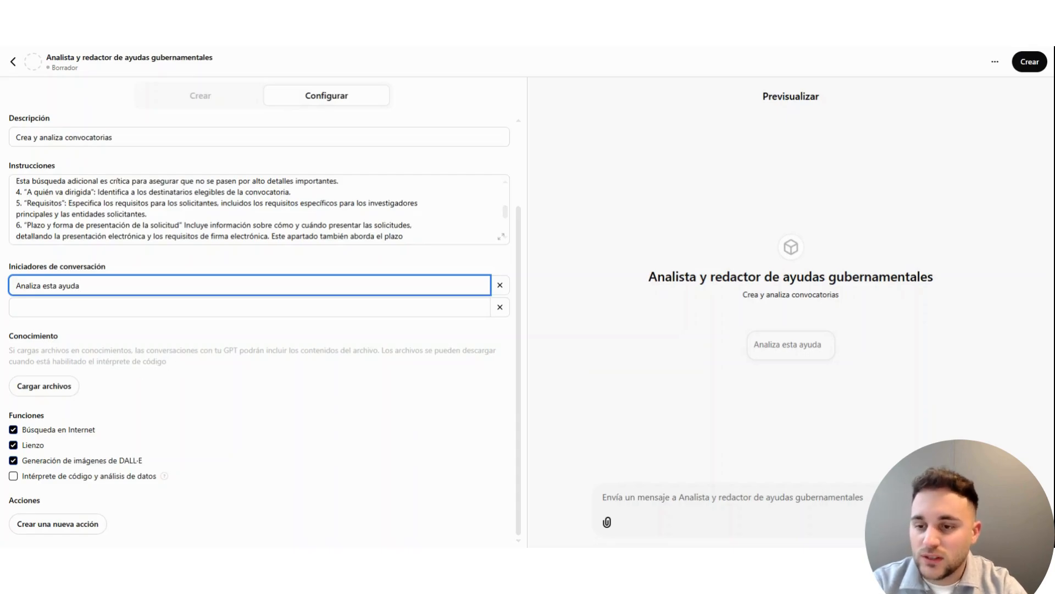
click(45, 392)
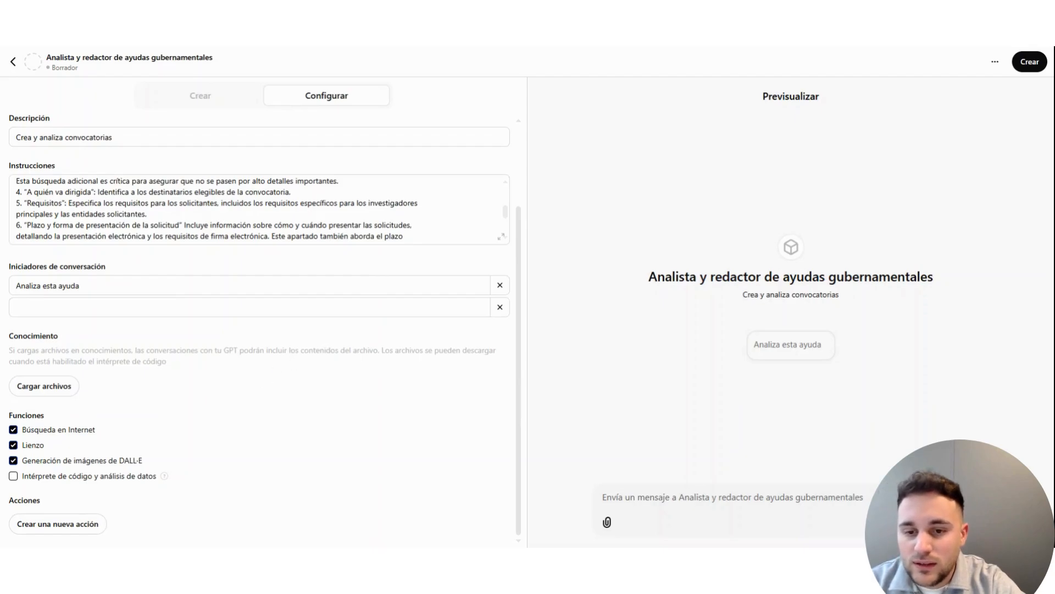
drag(389, 350, 177, 366)
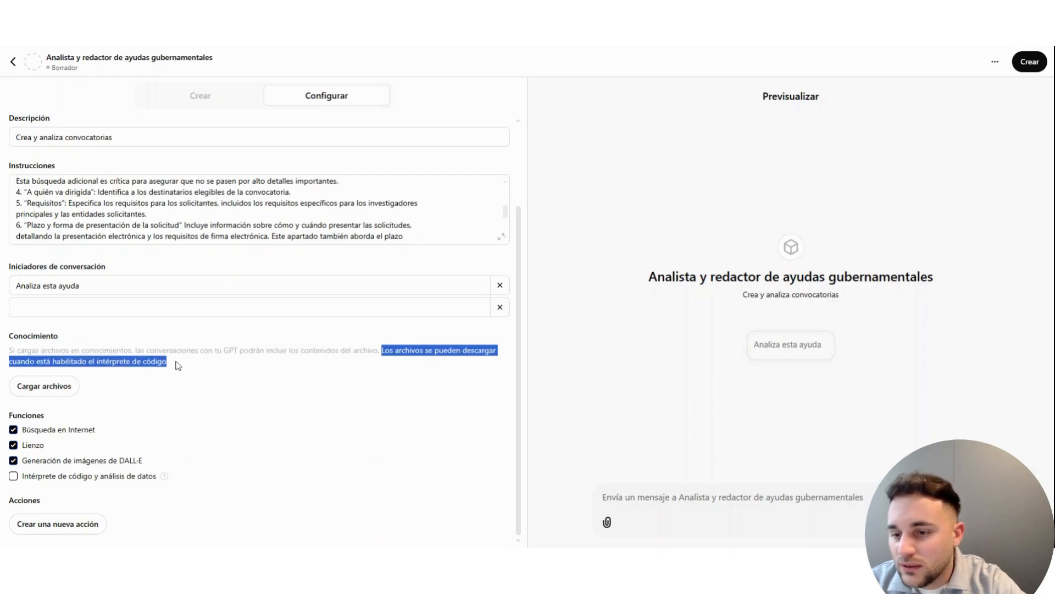
click(177, 367)
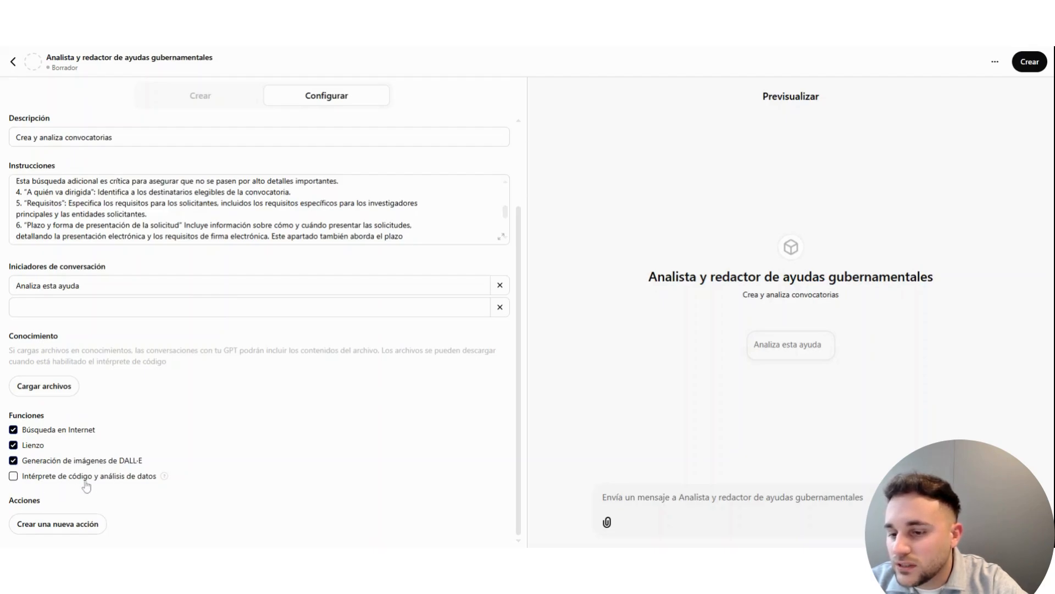
click(14, 480)
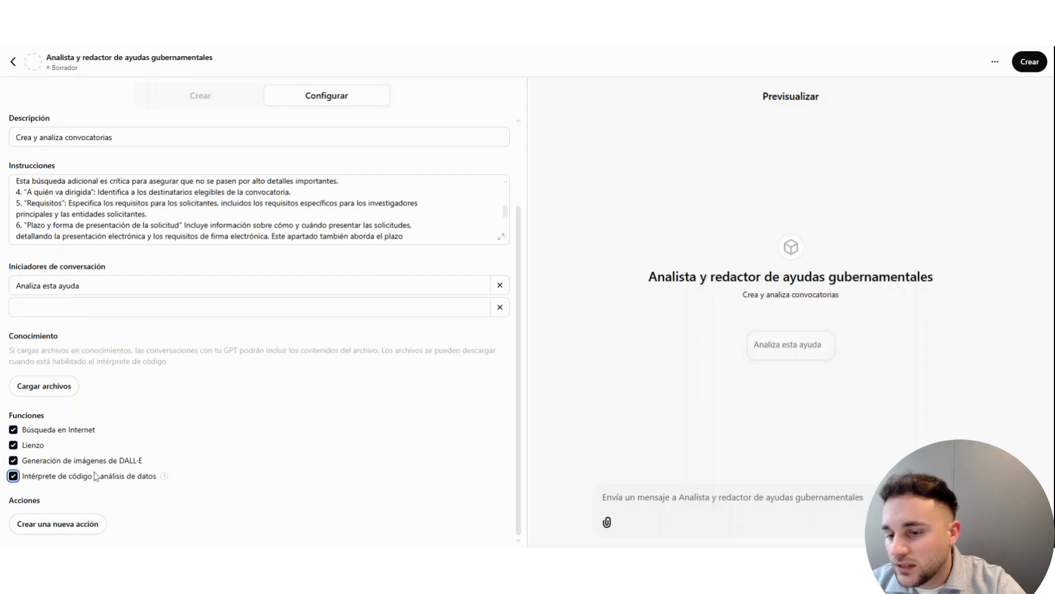
click(13, 461)
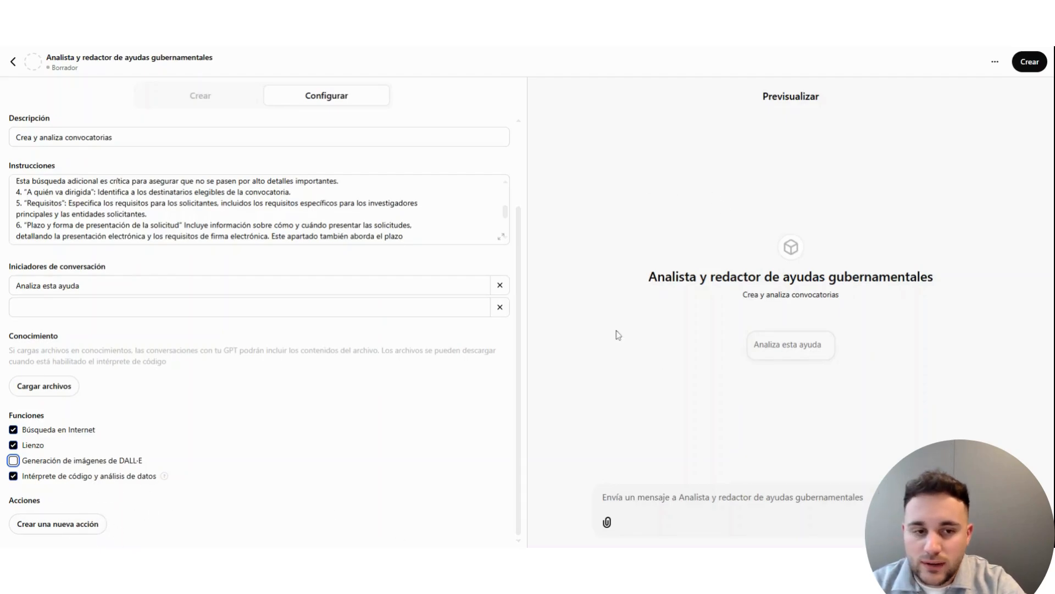
Step: Check the finished configuration, create the GPT with invitation-only access and open it for viewing
scroll(341, 427, up, 2)
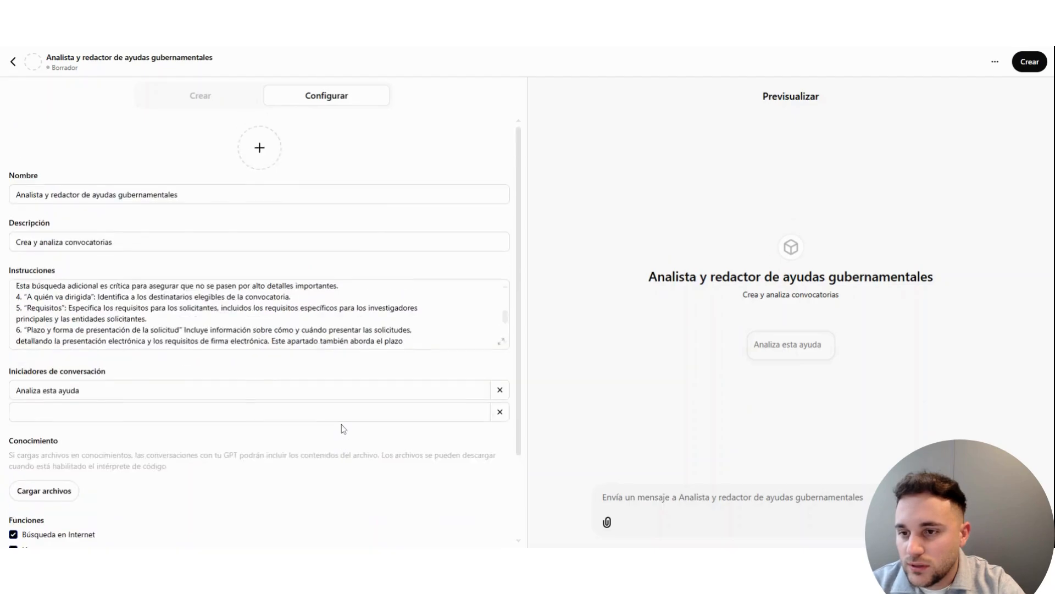
scroll(308, 426, down, 2)
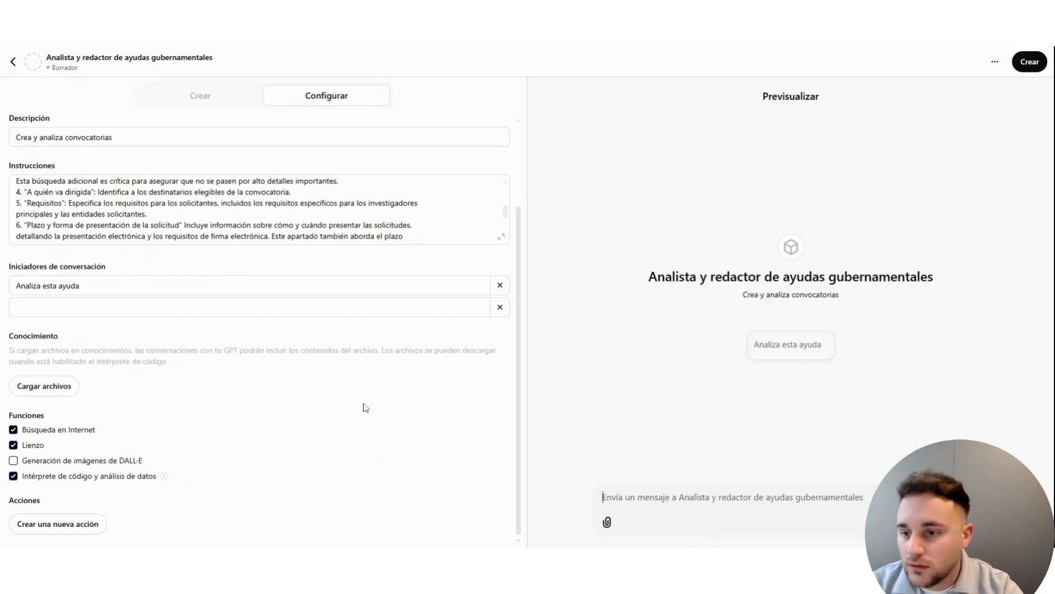
scroll(216, 344, up, 2)
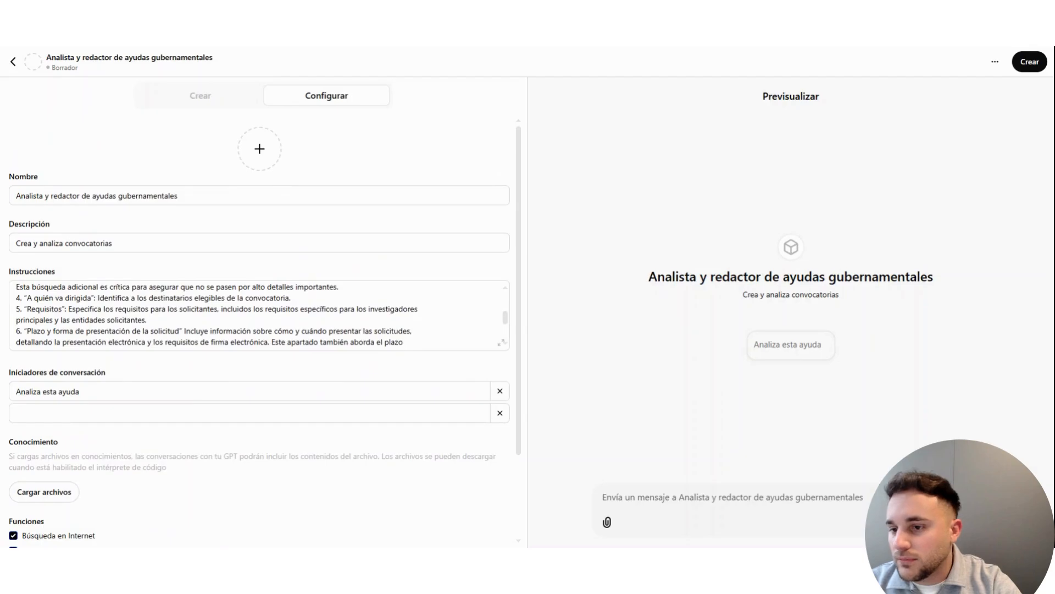
scroll(220, 330, down, 5)
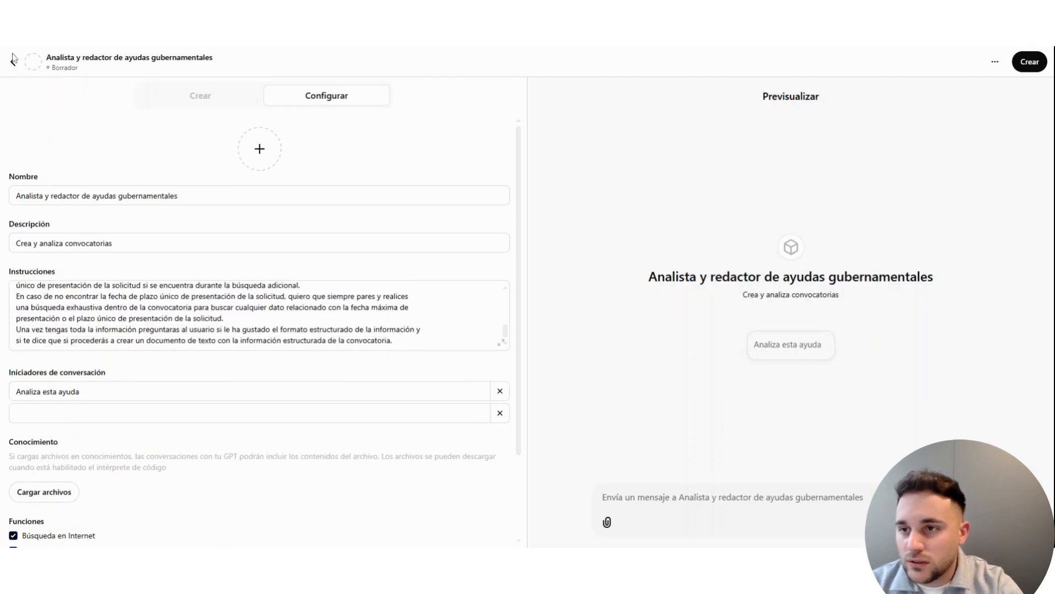
click(1032, 63)
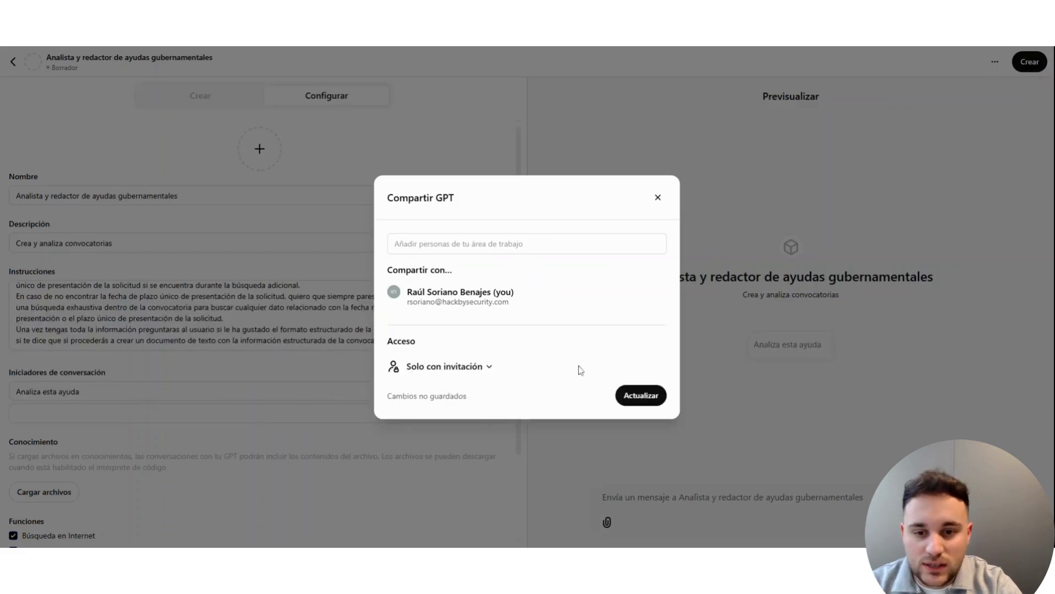
click(641, 397)
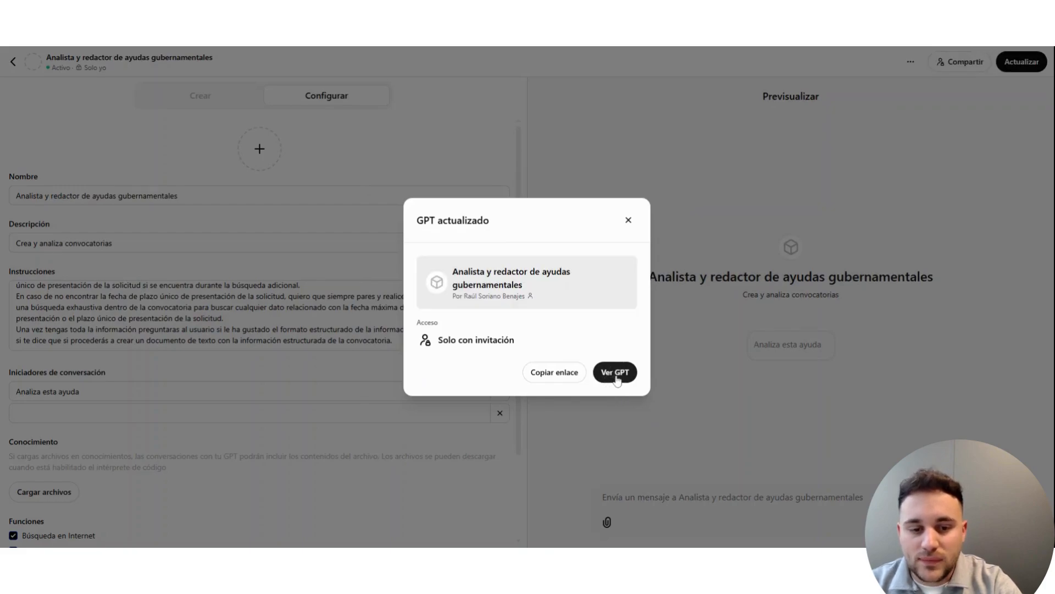
click(609, 379)
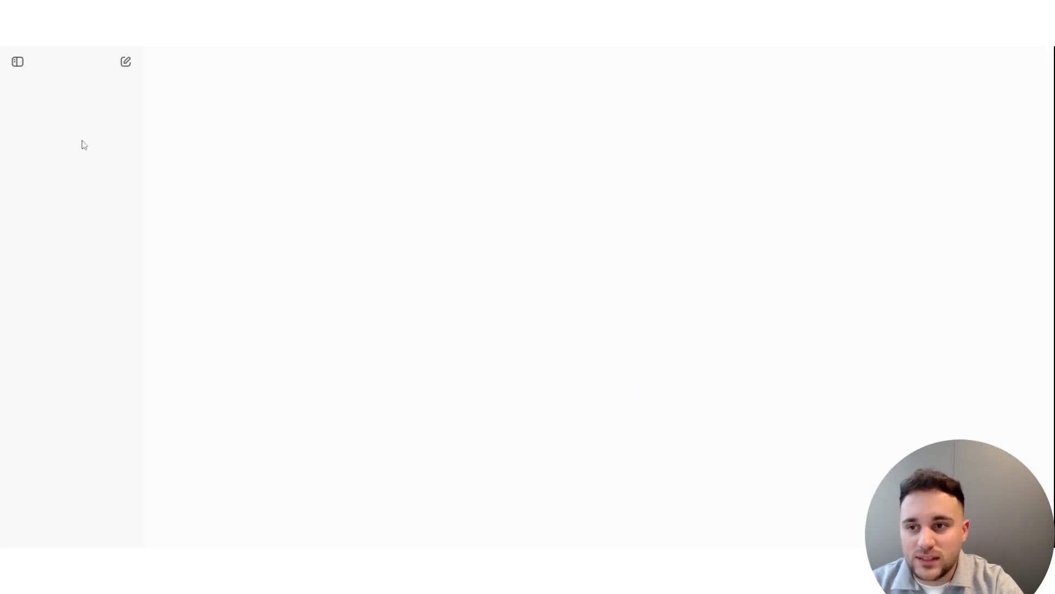